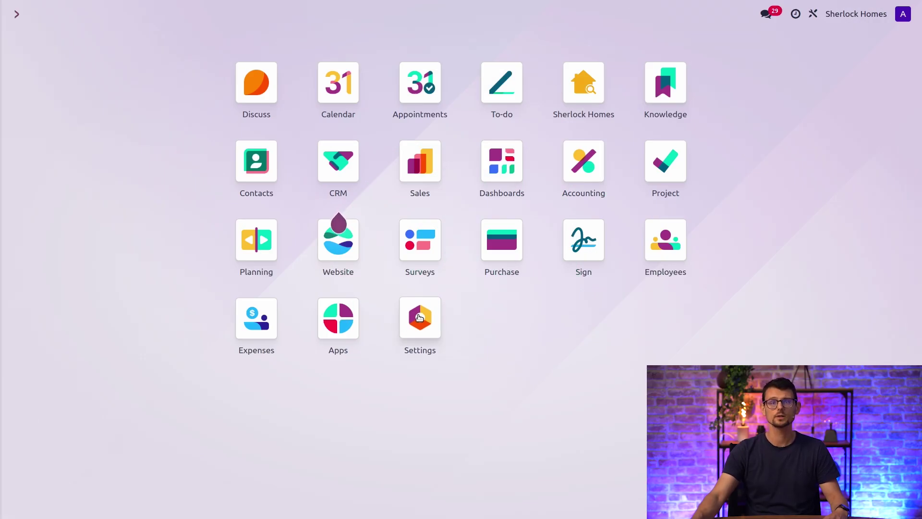
Apply the Folder document layout with MyHouse.png as the company logo and confirm it
click(420, 317)
scroll(299, 335, down, 3)
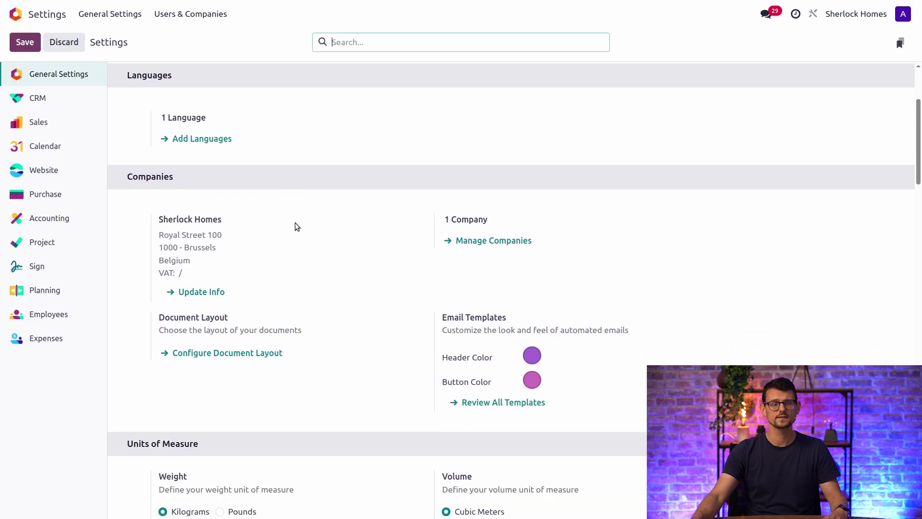
click(237, 335)
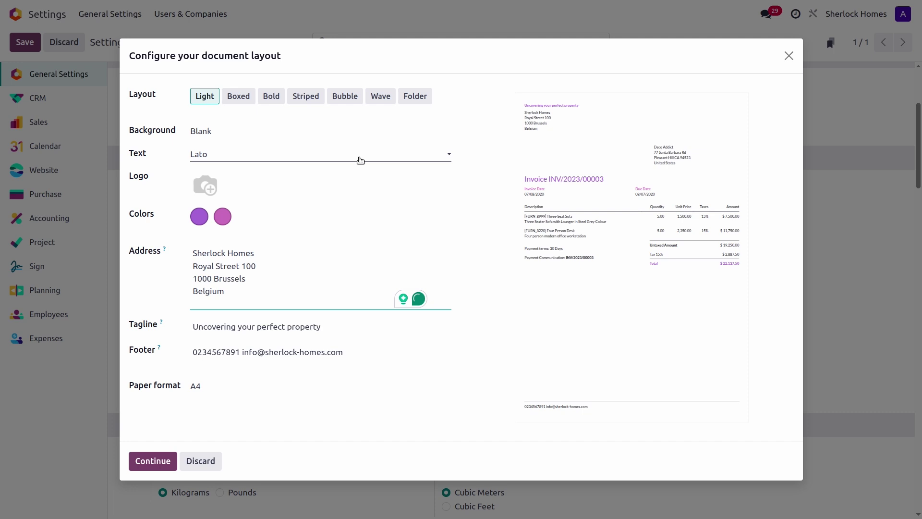
click(205, 186)
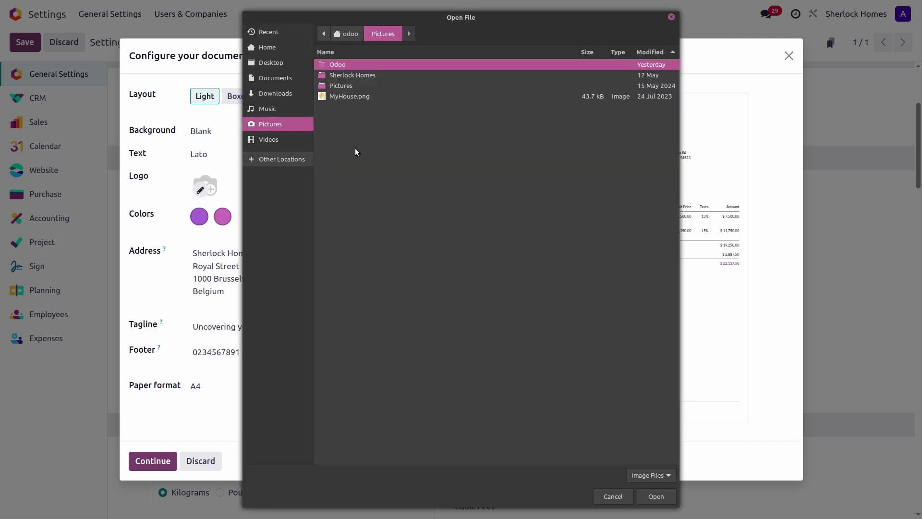
double_click(341, 96)
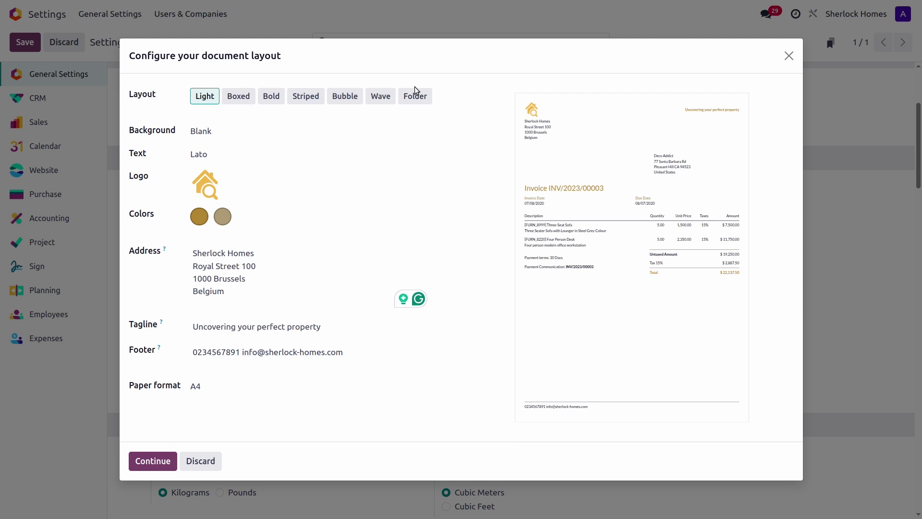
click(417, 102)
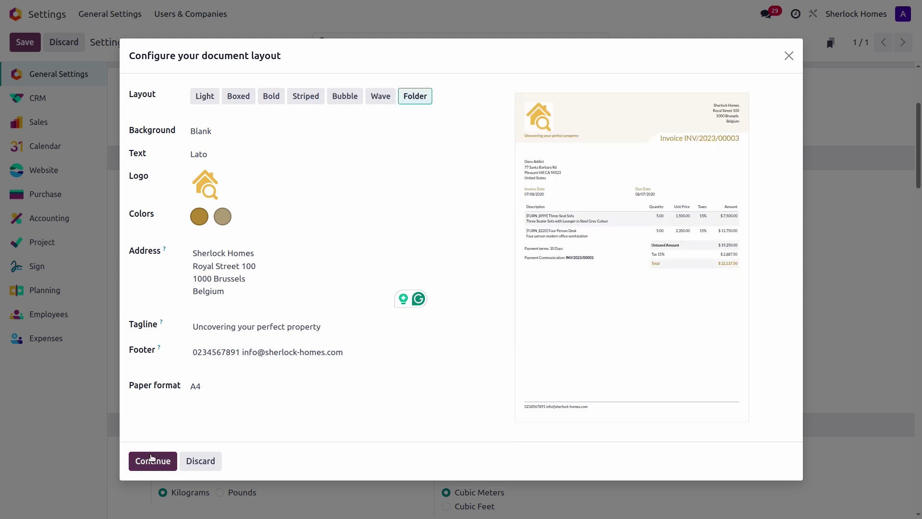
click(154, 459)
click(14, 13)
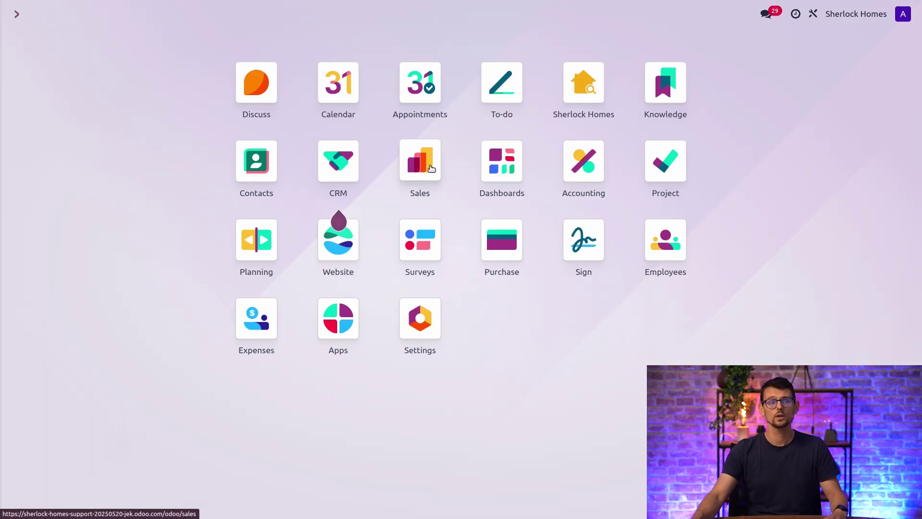
In the Sales app, list the sale.order reports in Studio: PDF Quote, PRO-FORMA Invoice, Quotation / Order
click(430, 169)
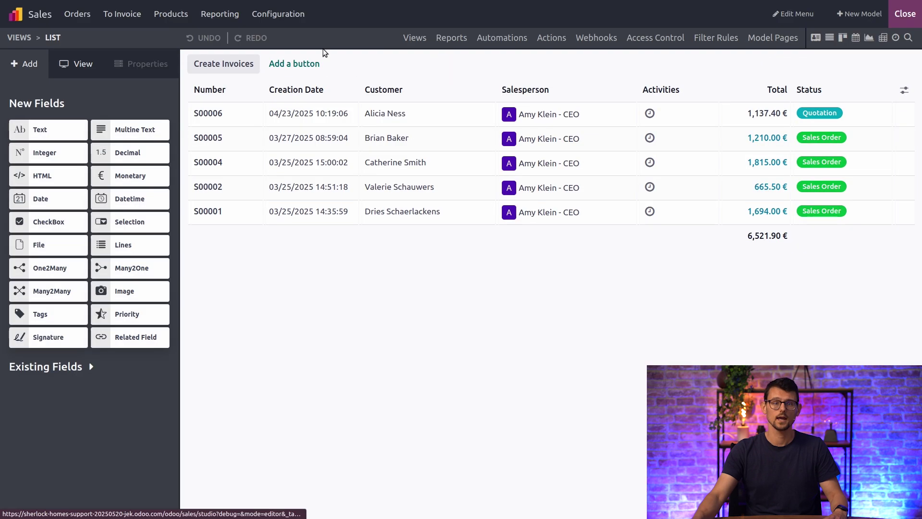
click(451, 38)
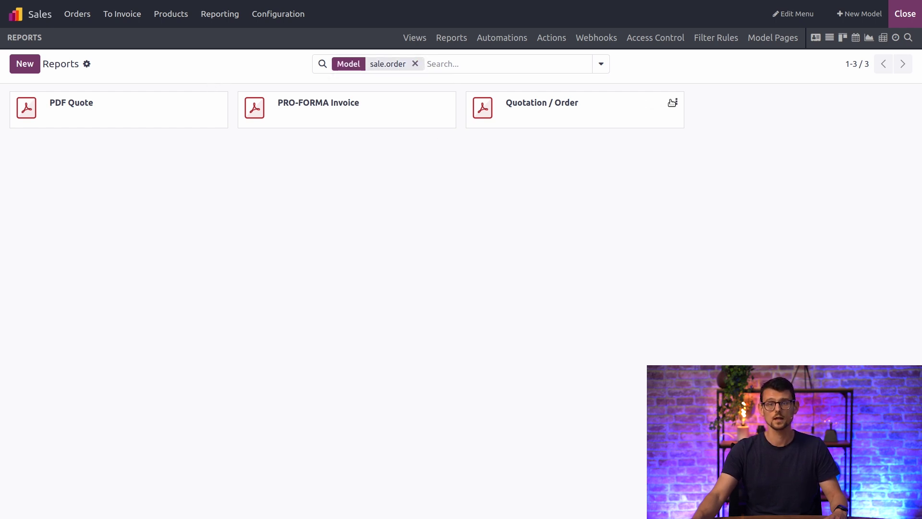
Duplicate Quotation / Order, then rename the original 'Quotation / Order - Original', hidden from printing
click(676, 101)
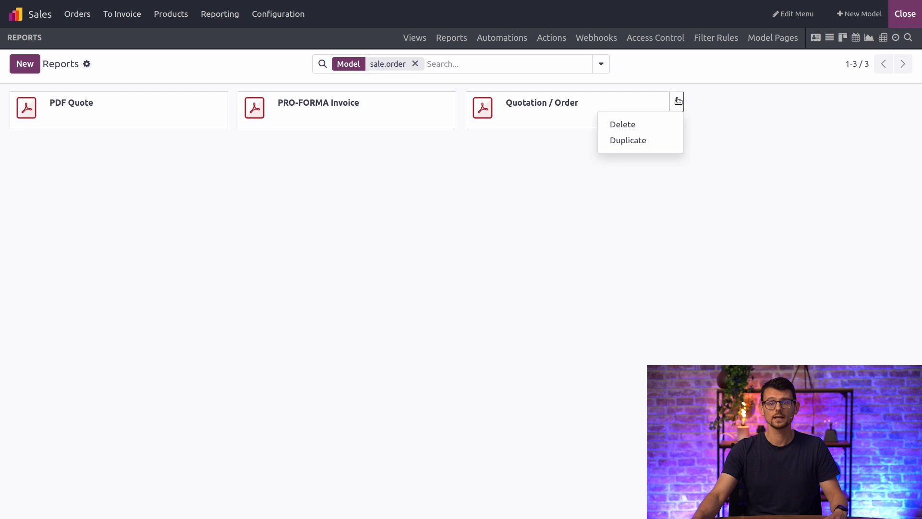
click(637, 142)
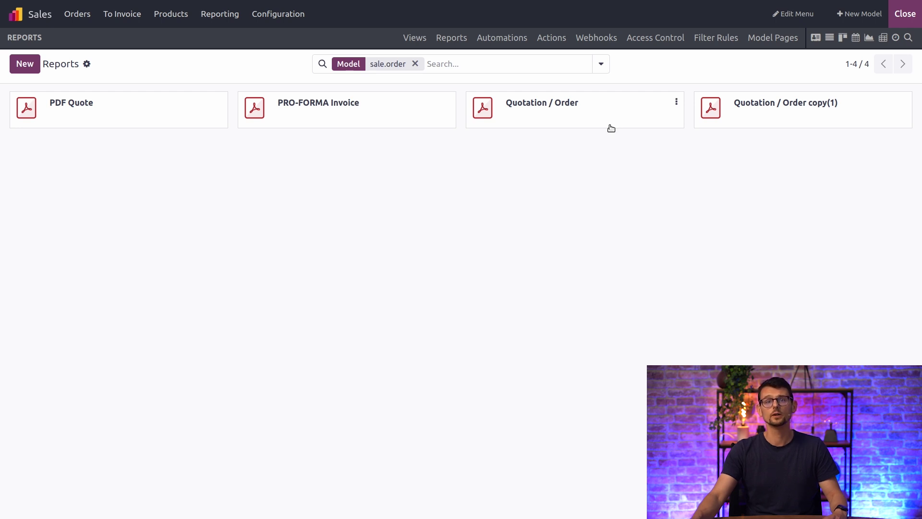
click(594, 113)
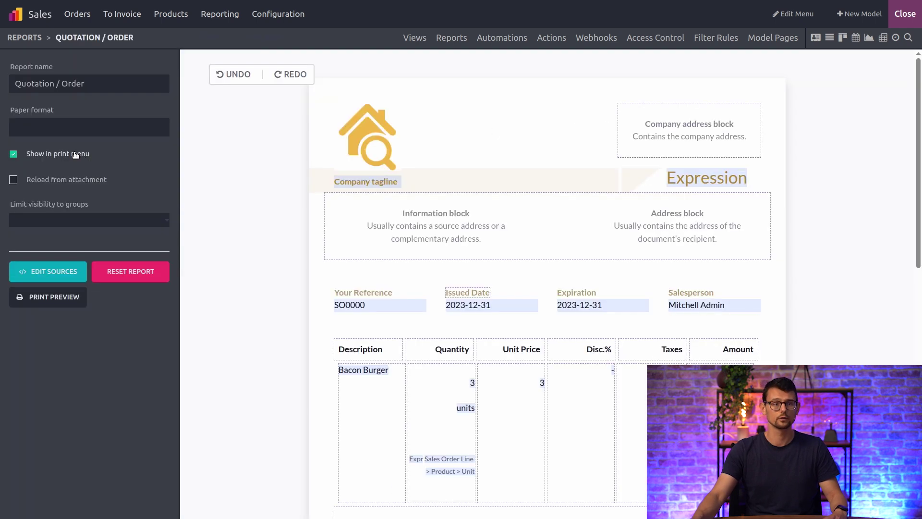
click(62, 155)
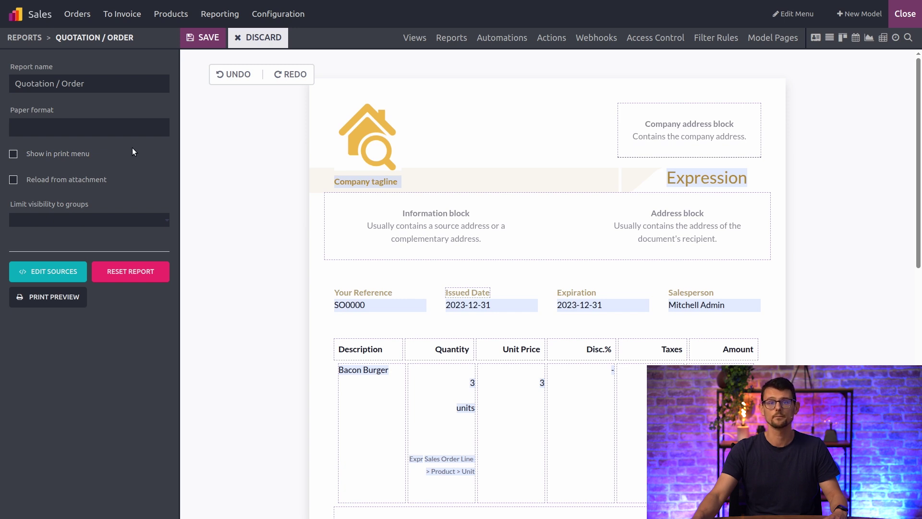
click(114, 87)
text(-)
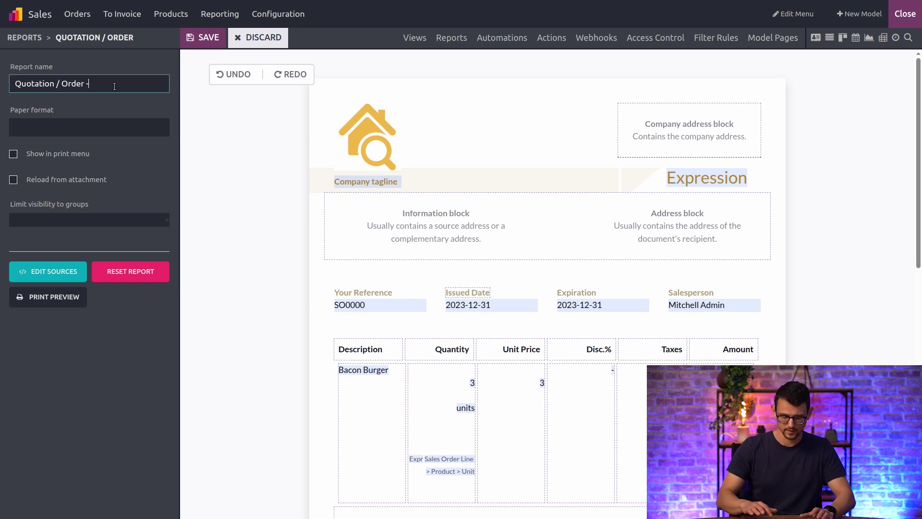
text( Original)
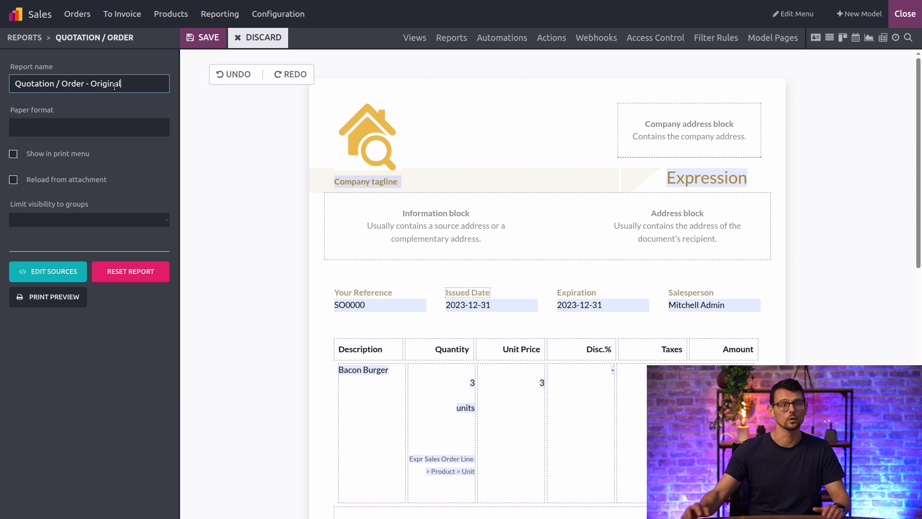
click(211, 42)
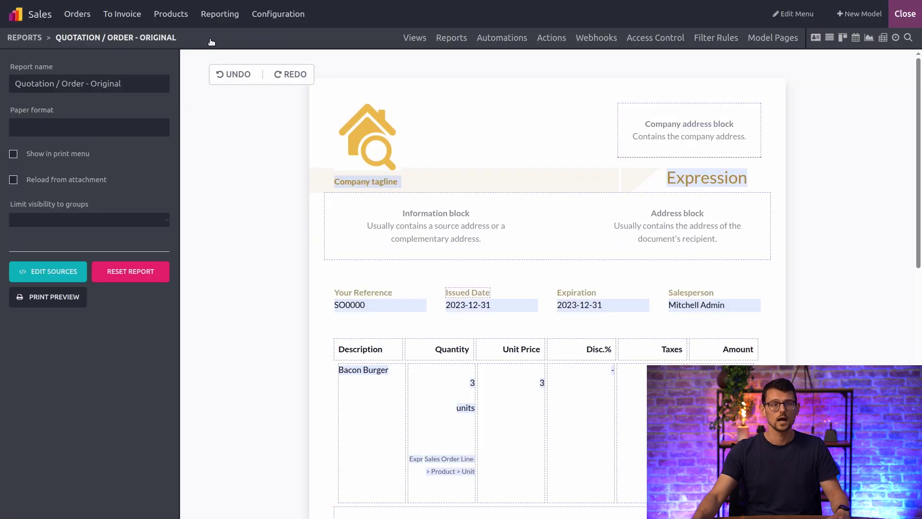
Remove the ' copy(1)' suffix so the duplicated report is named Quotation / Order
click(446, 42)
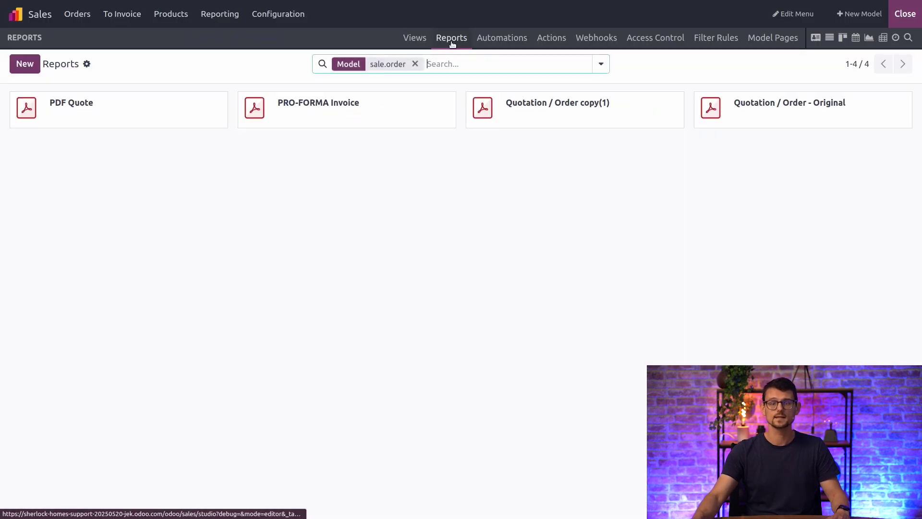
click(540, 112)
drag(123, 88, 88, 86)
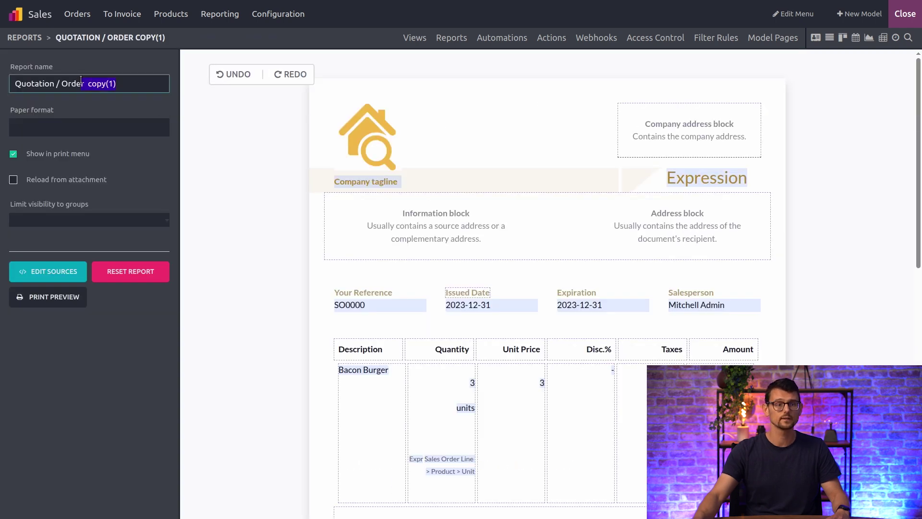
text(c)
key(BackSpace)
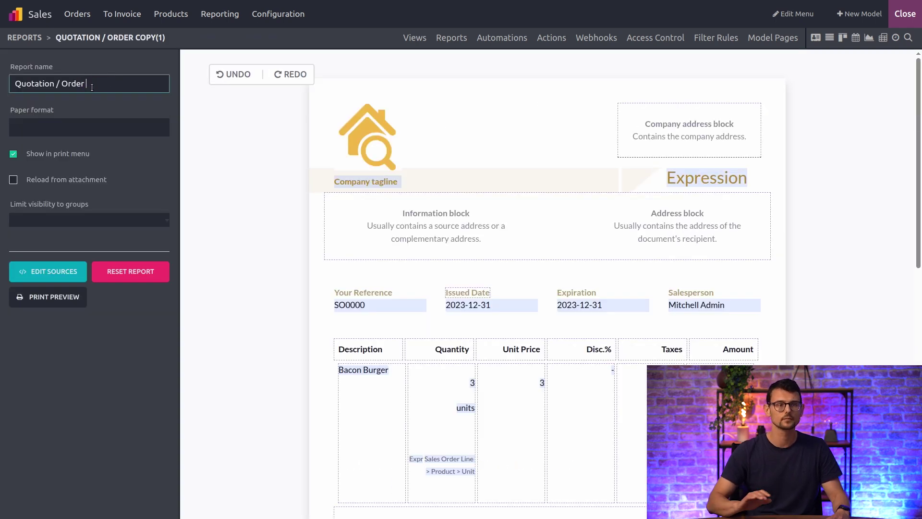
key(BackSpace)
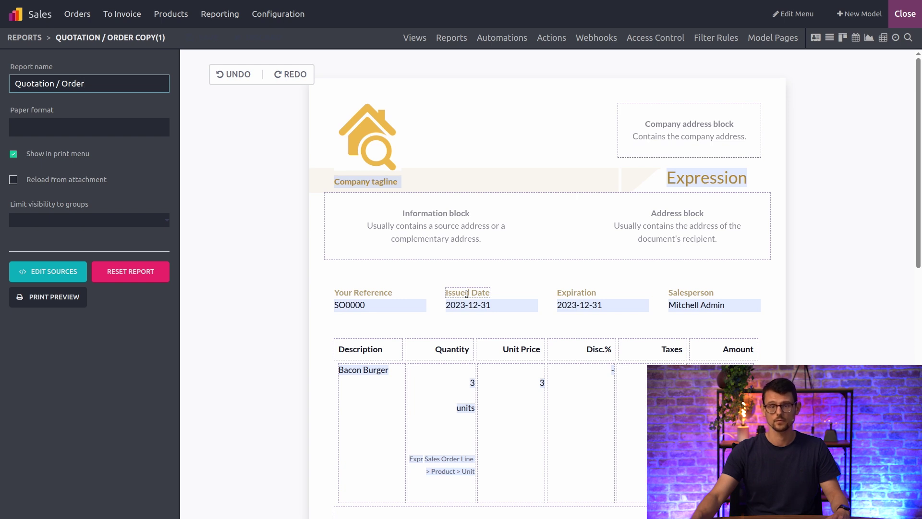
click(466, 294)
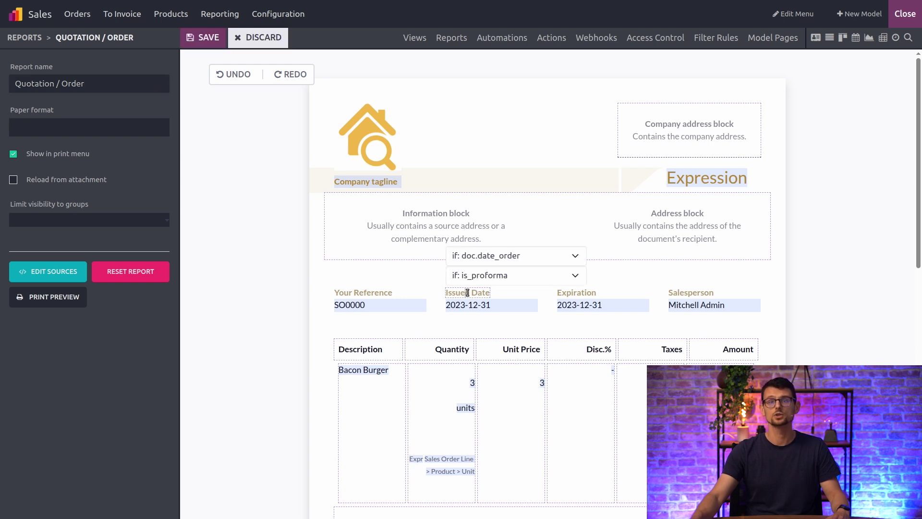
click(480, 275)
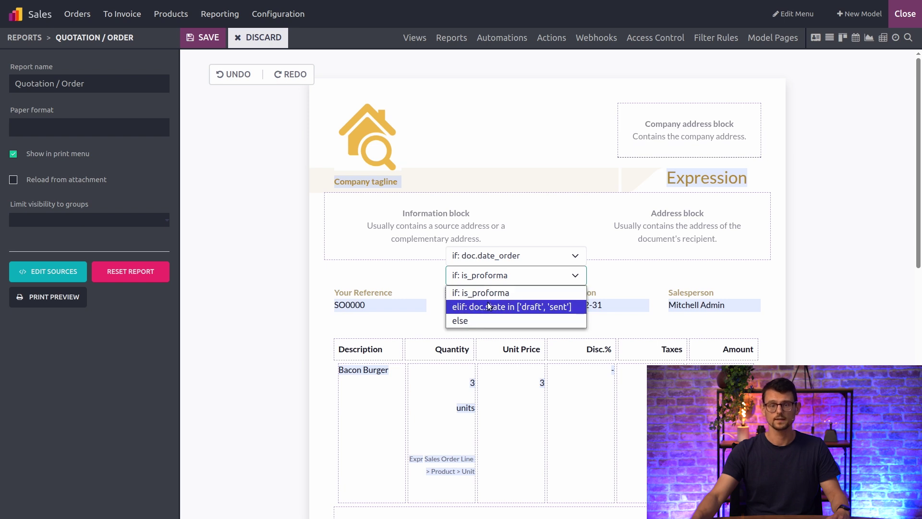
click(488, 306)
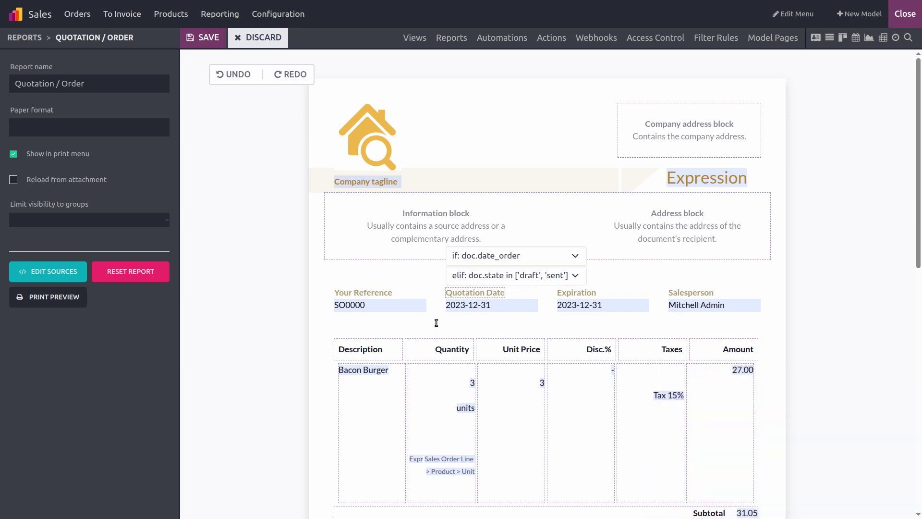
scroll(347, 323, down, 2)
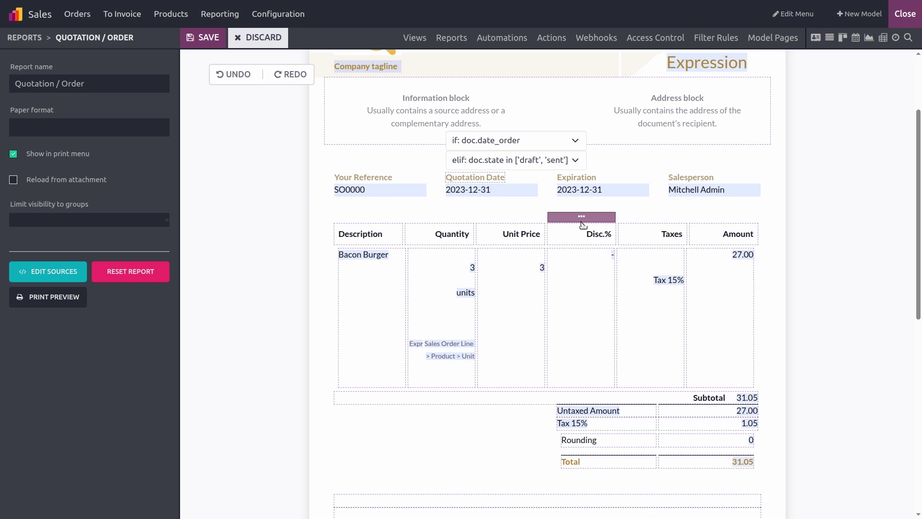
Delete the Disc.% column and insert a 'Category' column before Description
click(582, 217)
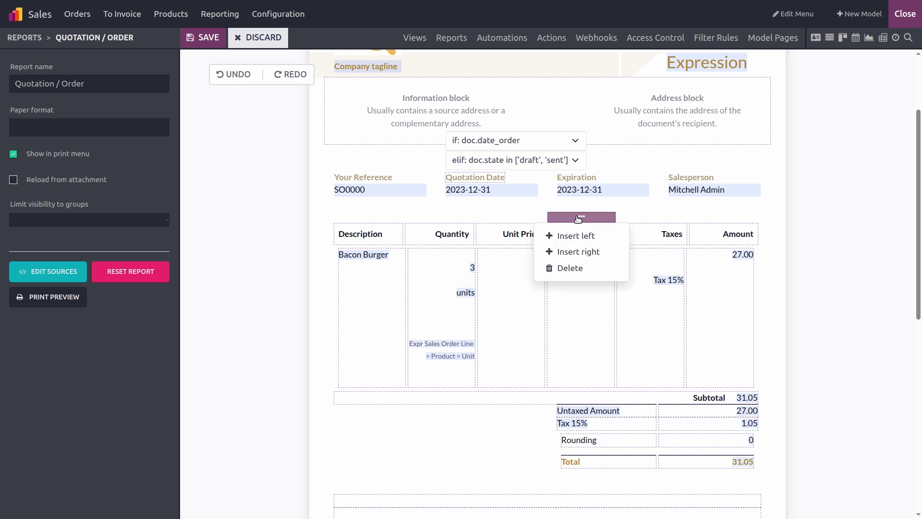
click(566, 269)
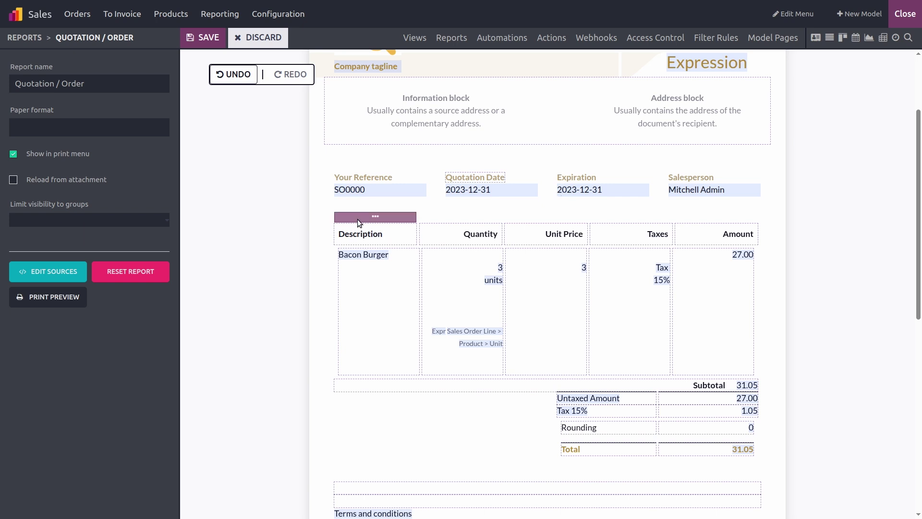
click(372, 218)
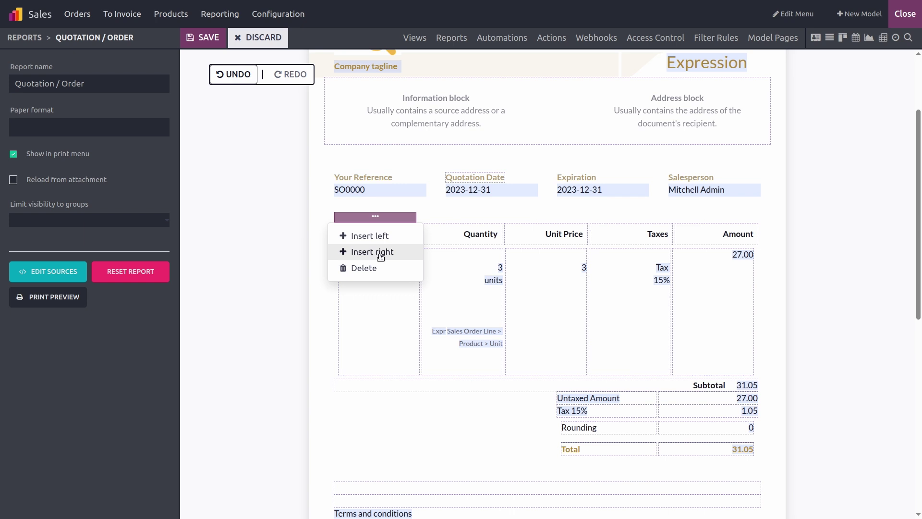
click(376, 237)
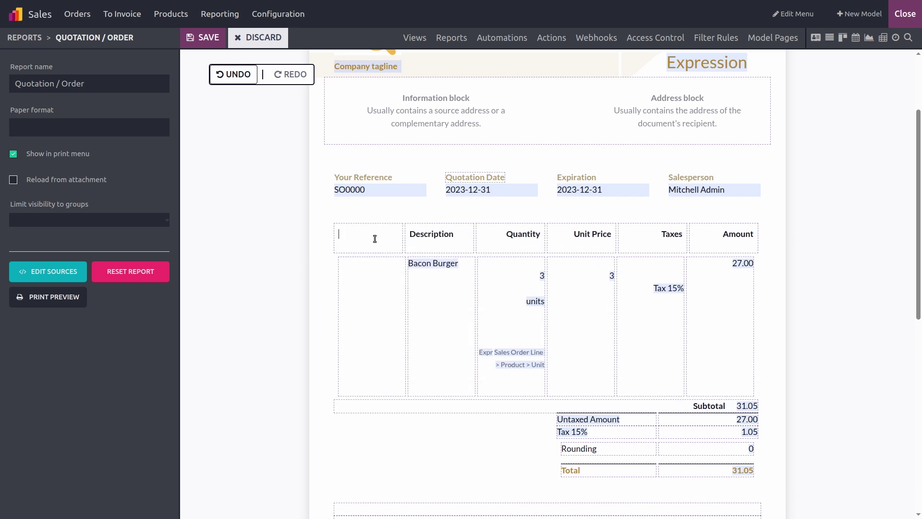
text(Category)
Fill the Category cell with the line's Product > Product Category field
click(378, 315)
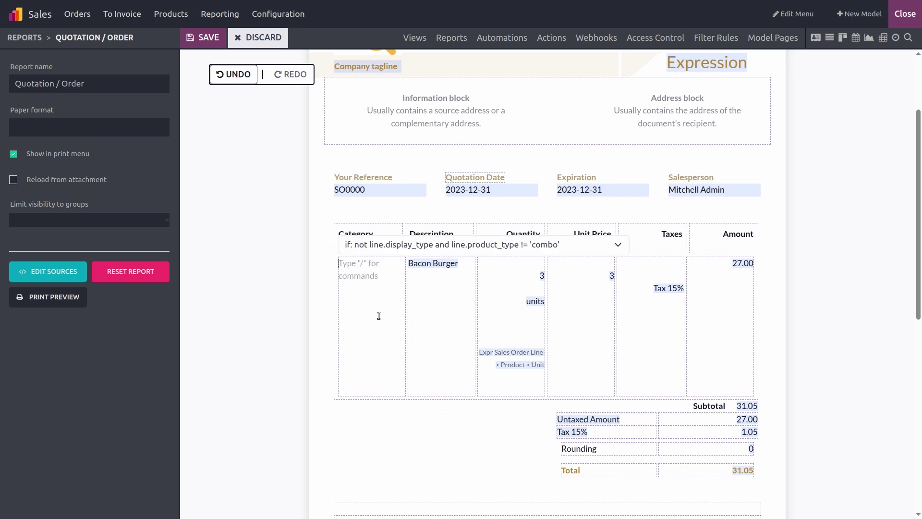
text(/field)
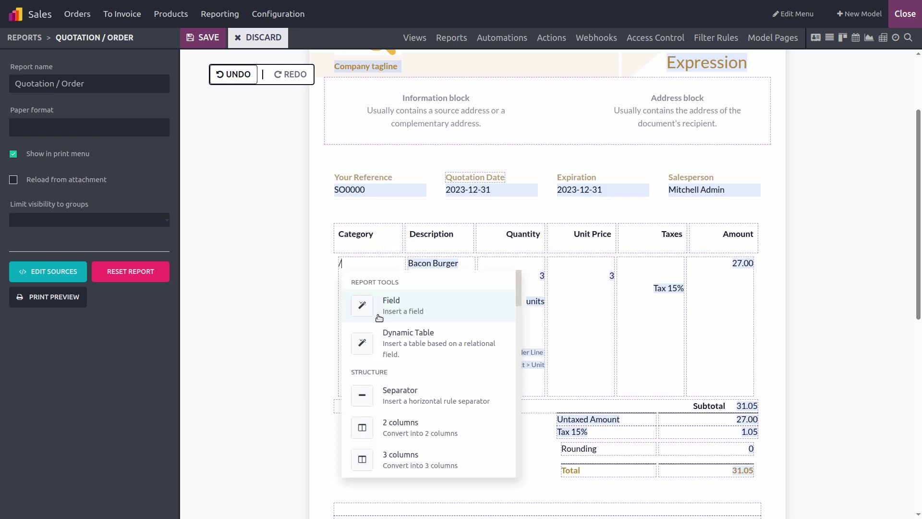
click(417, 293)
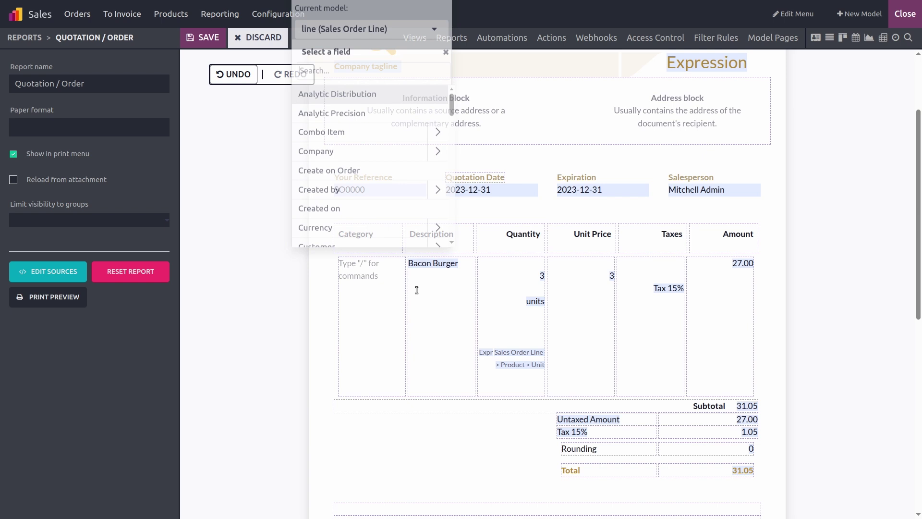
text(produ)
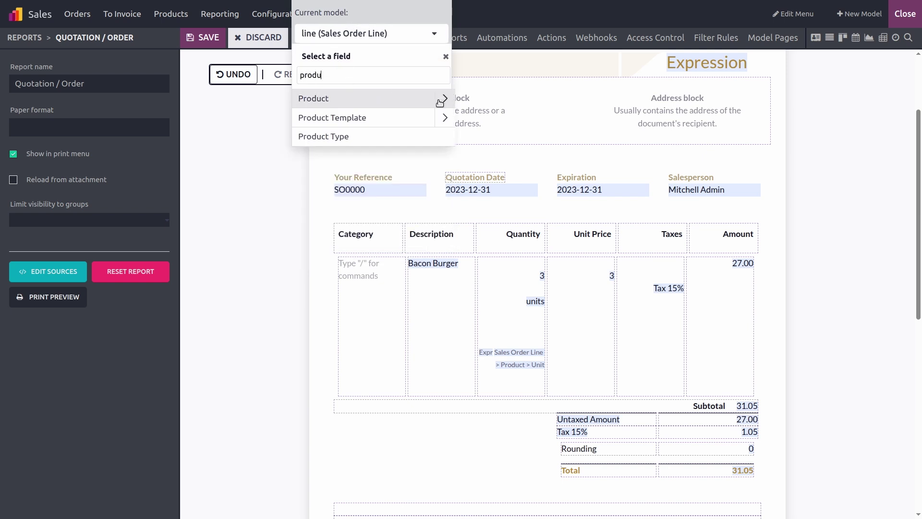
click(440, 101)
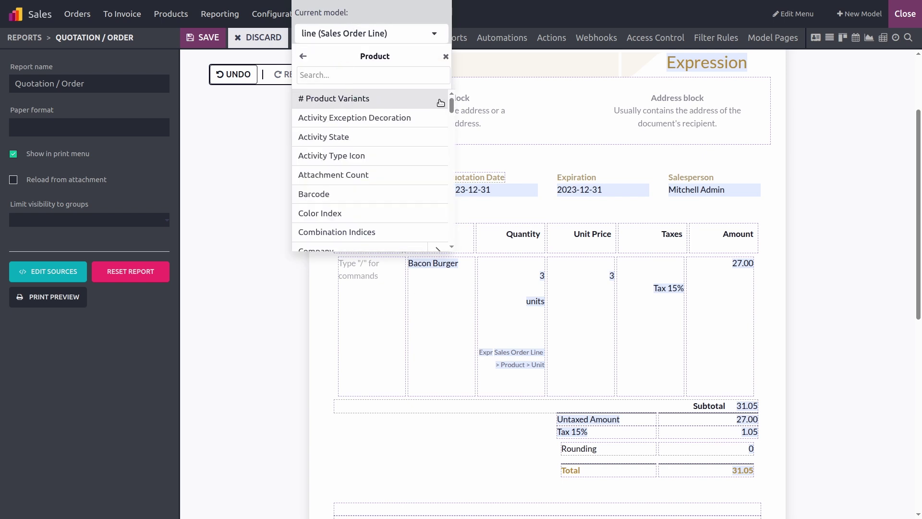
text(catego)
click(379, 99)
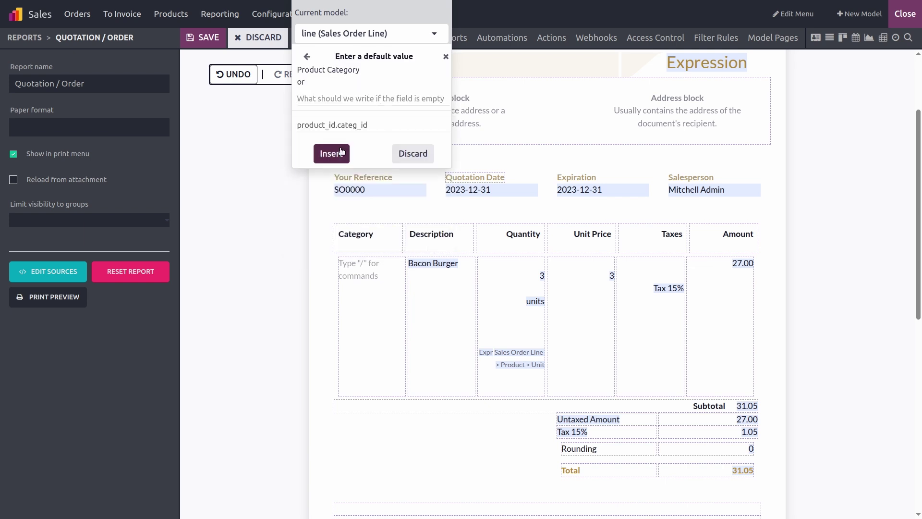
click(331, 153)
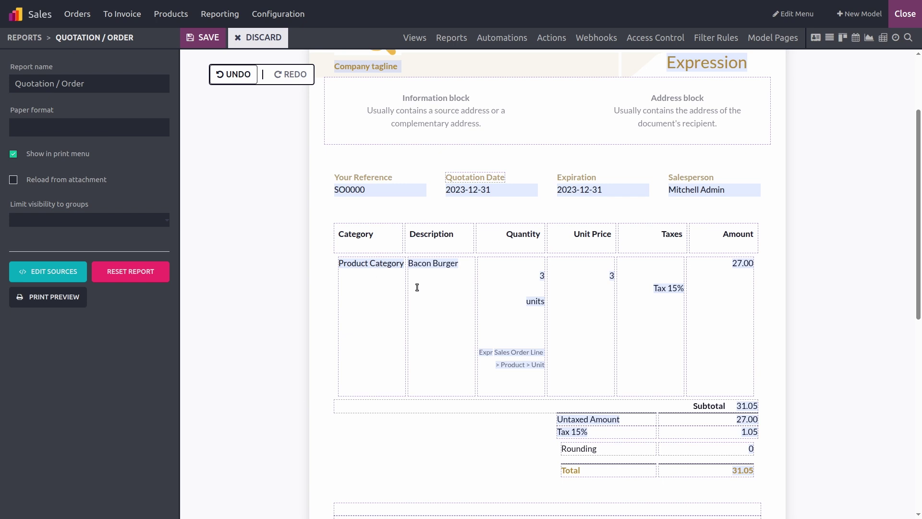
Make the Total label and amount gold at font size 25, then save the report
scroll(420, 298, down, 2)
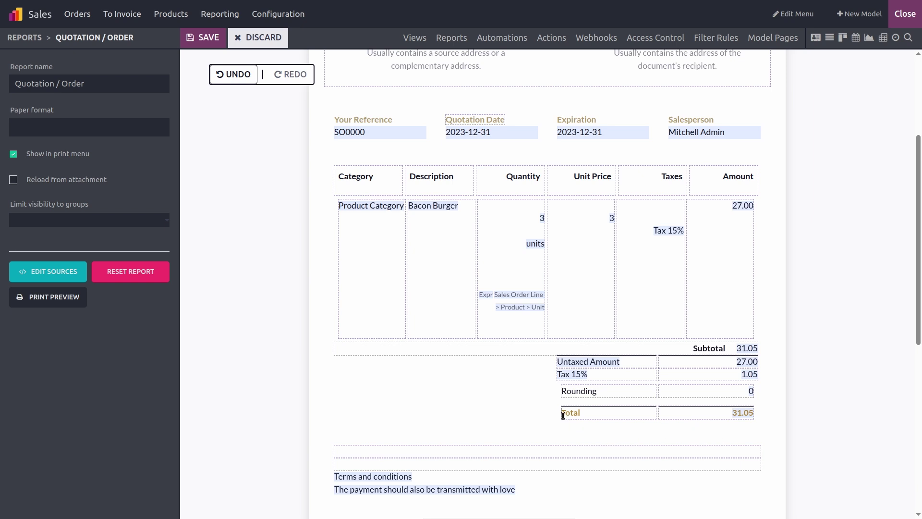
drag(563, 414, 752, 412)
double_click(570, 412)
shift+click(751, 413)
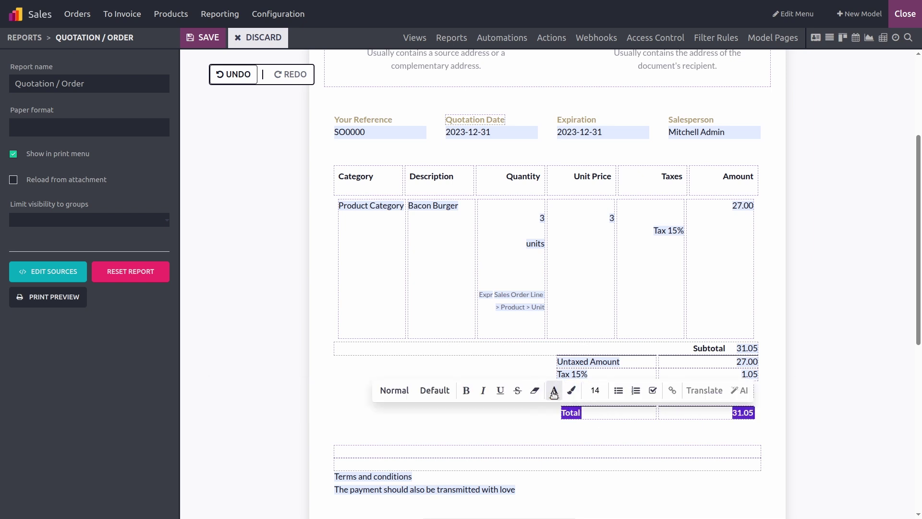
click(554, 390)
click(588, 349)
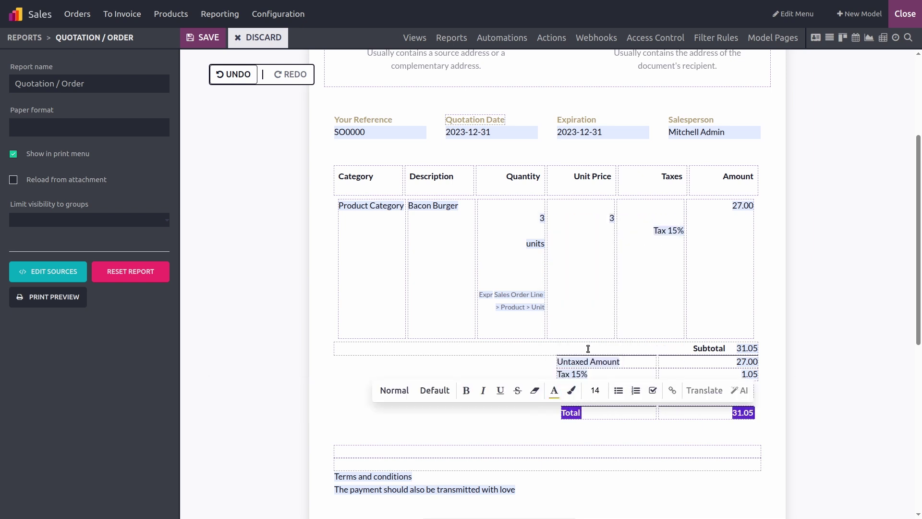
click(595, 390)
click(600, 300)
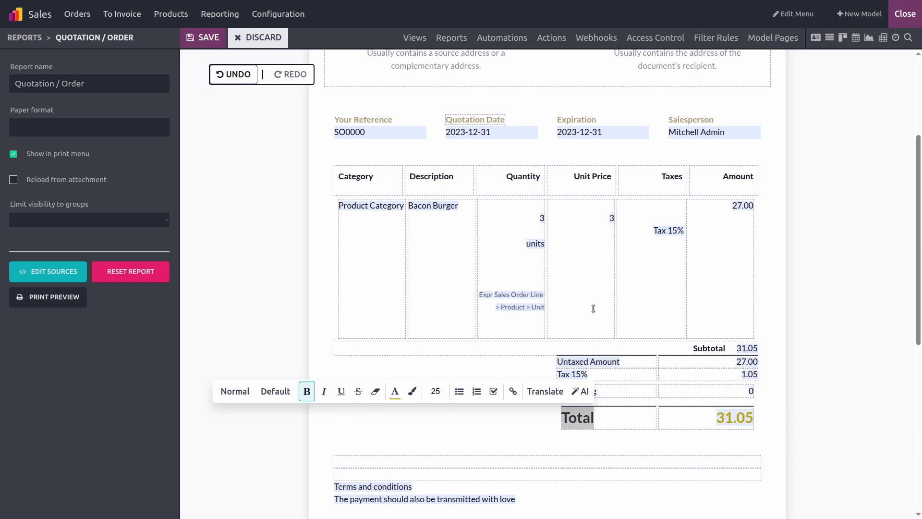
click(492, 357)
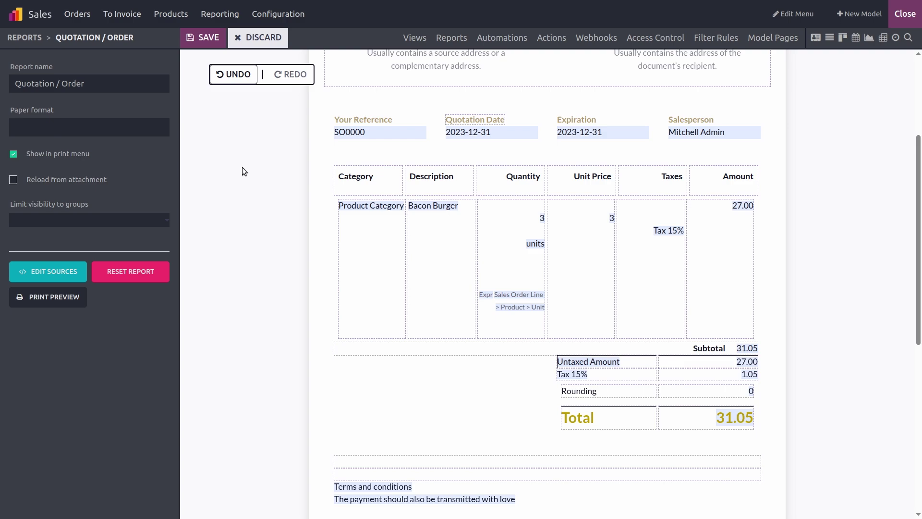
click(202, 38)
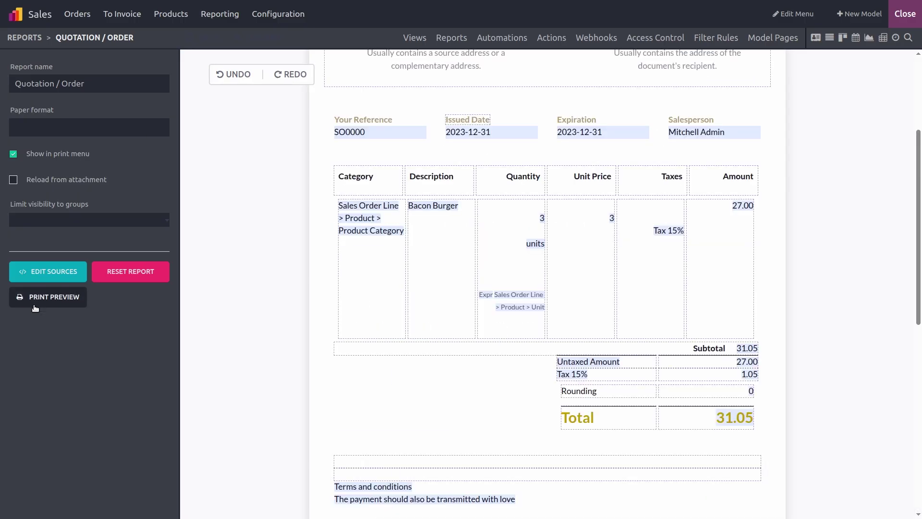
Generate the quotation print preview and open the downloaded PDF
click(35, 308)
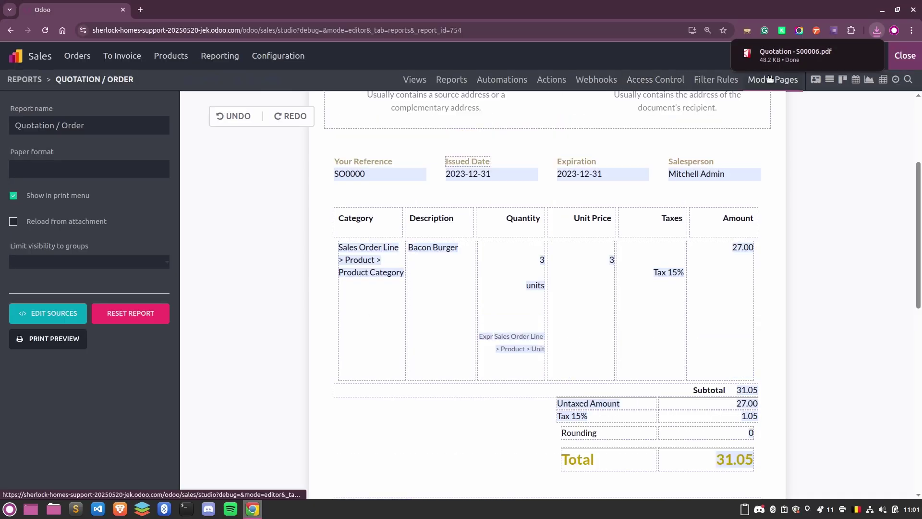
click(765, 54)
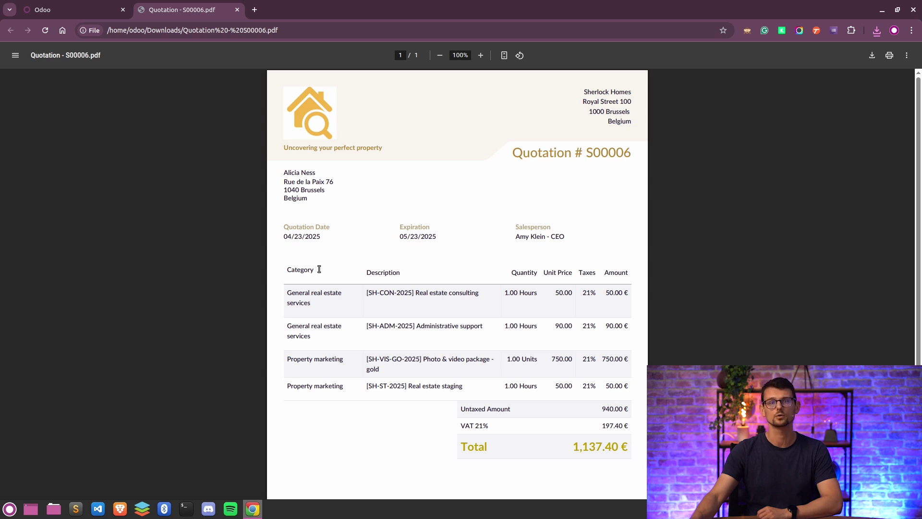
scroll(319, 269, down, 3)
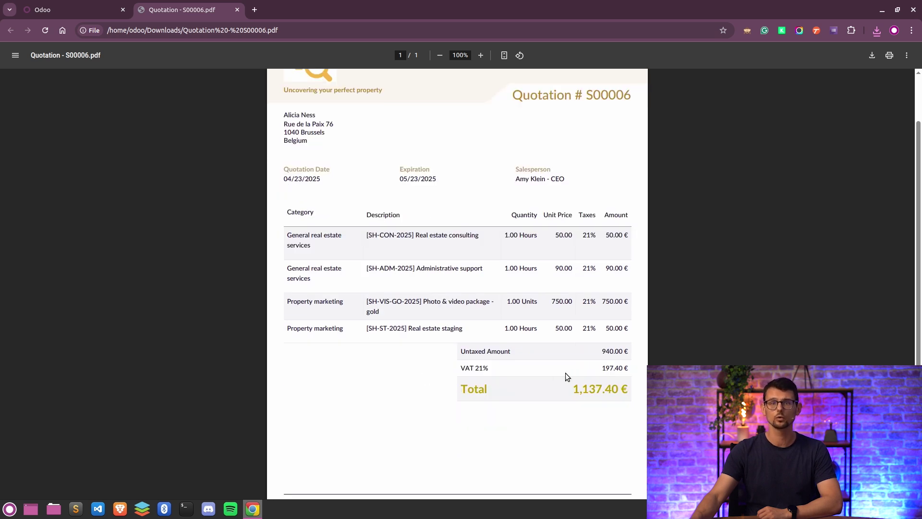